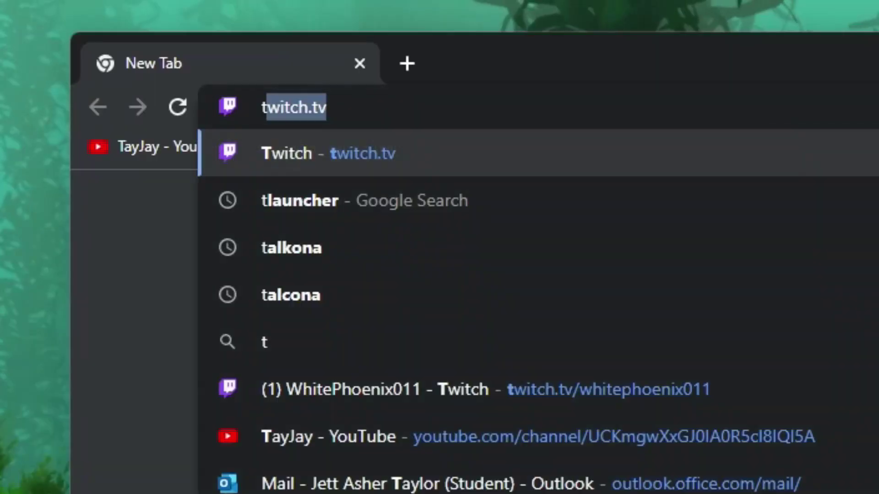
Step: Search Google for 'tlauncher' and open the tlauncher.org home page down to DOWNLOAD TL
text(launch)
key(Return)
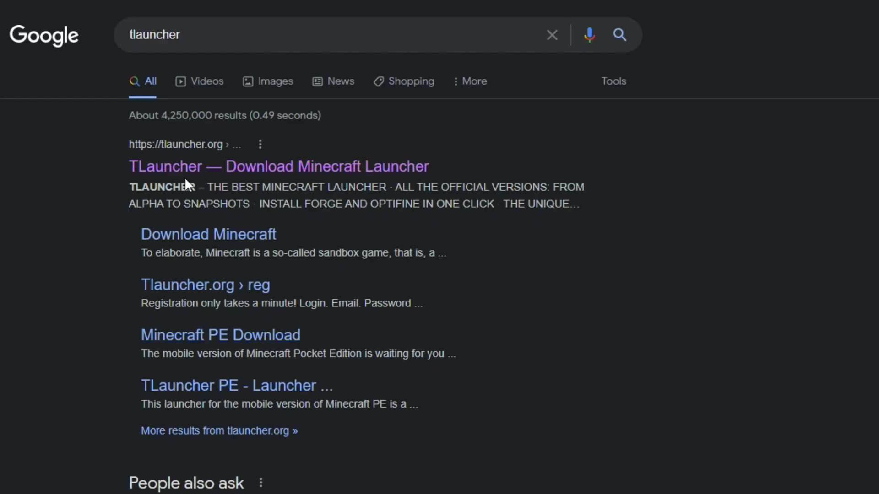
drag(332, 170, 301, 173)
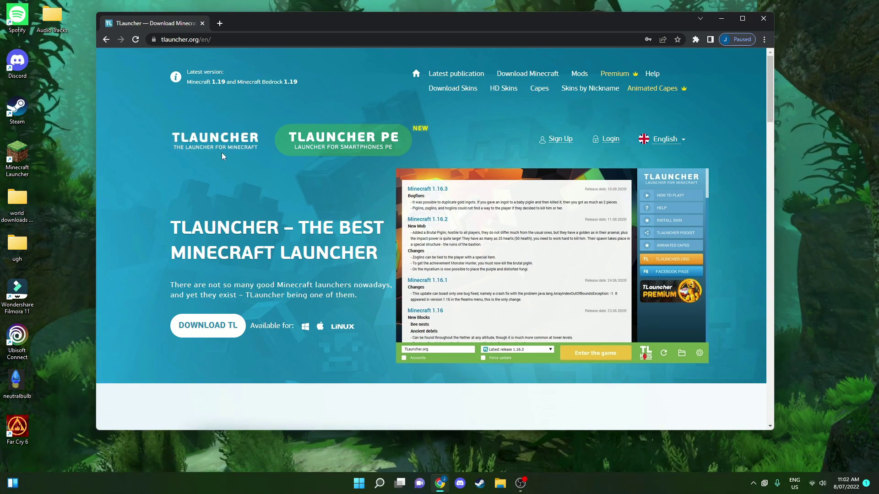
scroll(251, 162, down, 2)
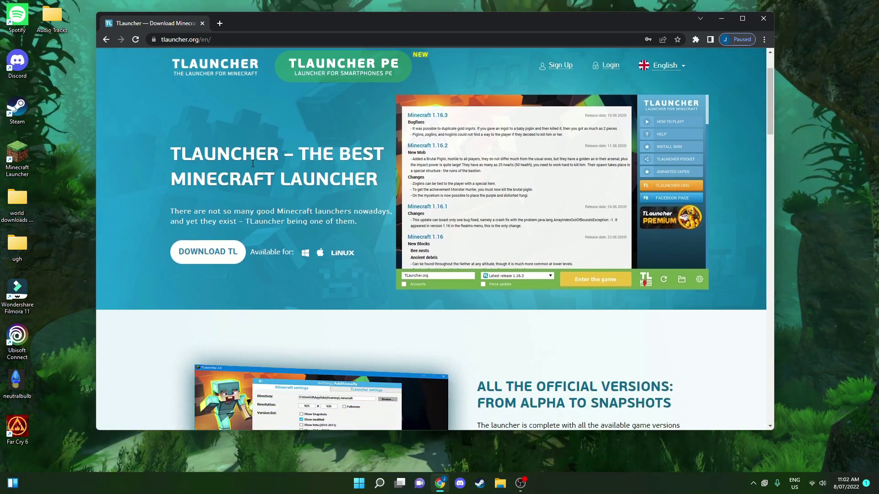
scroll(252, 164, down, 2)
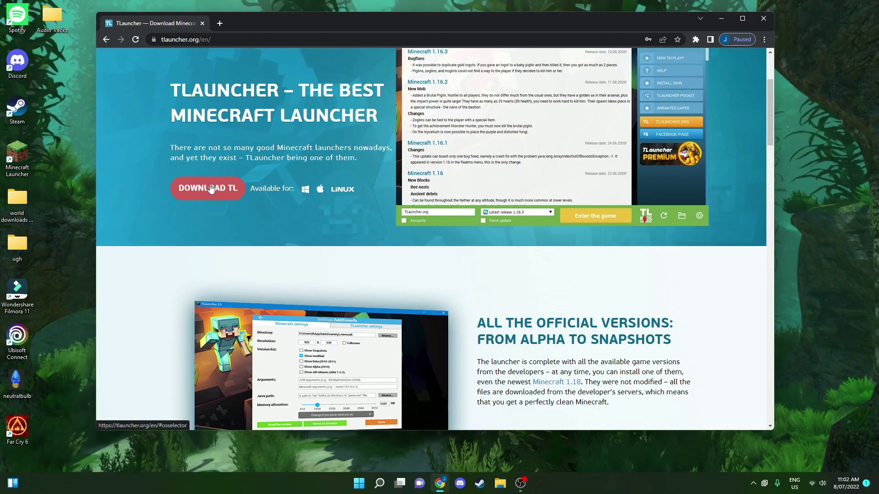
Step: Download the Windows TLauncher 2.86 installer onto the desktop and run it
click(211, 189)
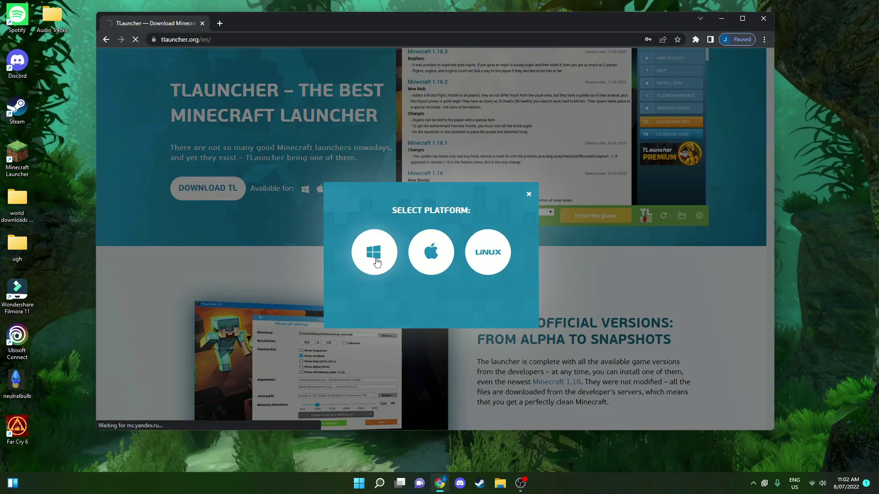
click(323, 273)
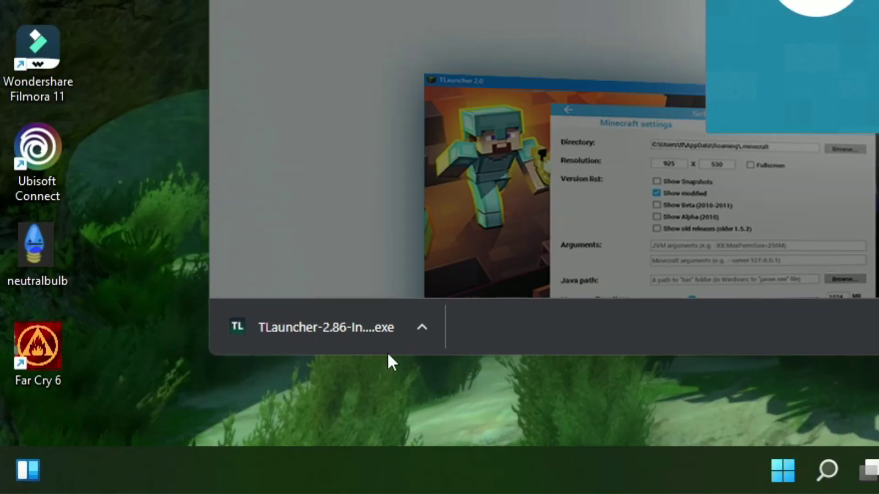
drag(412, 337, 182, 166)
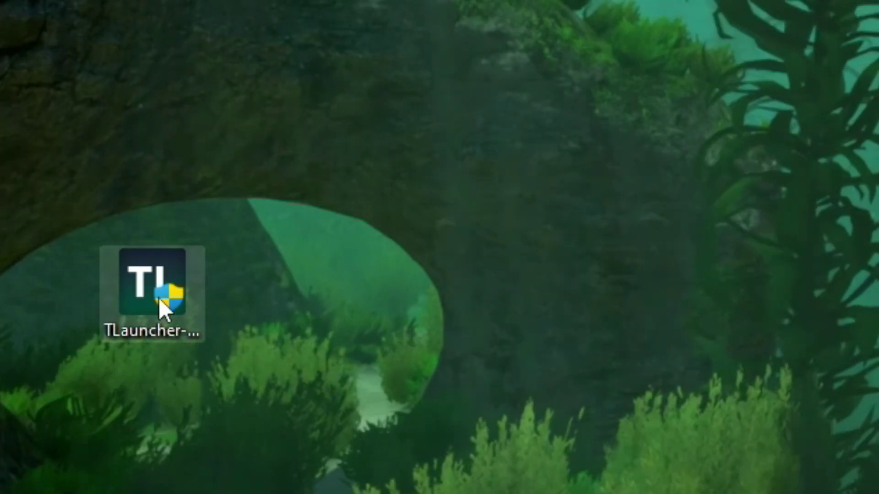
double_click(159, 298)
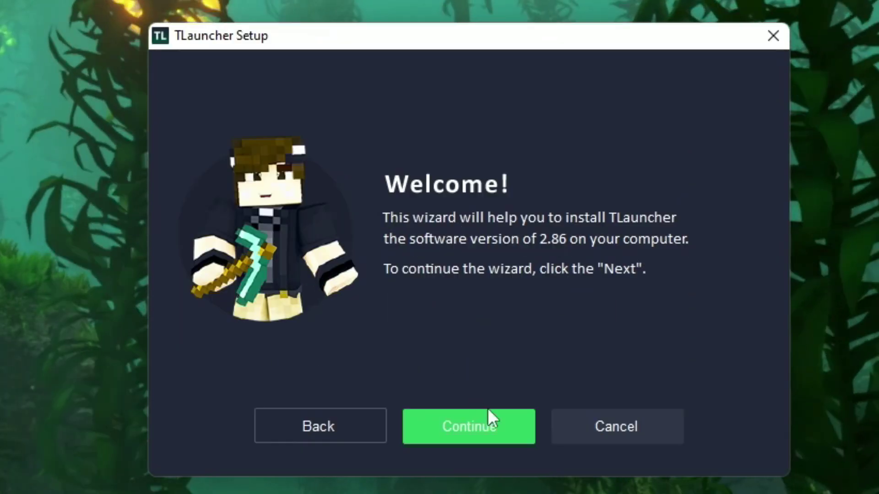
Step: Install TLauncher, accepting the license and keeping the desktop shortcut, then finish setup
click(487, 422)
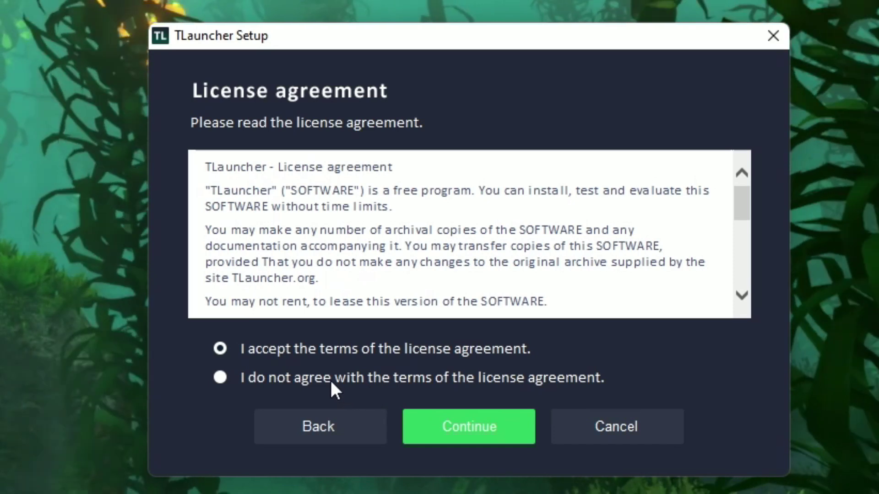
scroll(491, 260, down, 10)
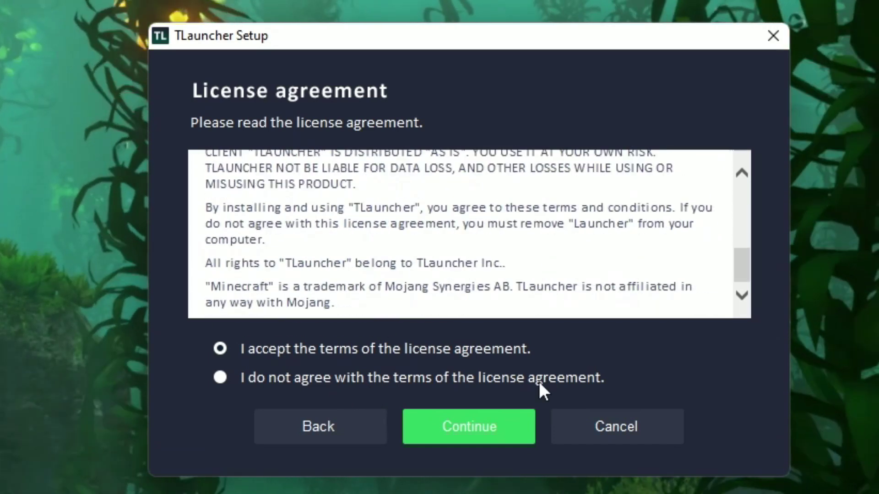
click(514, 427)
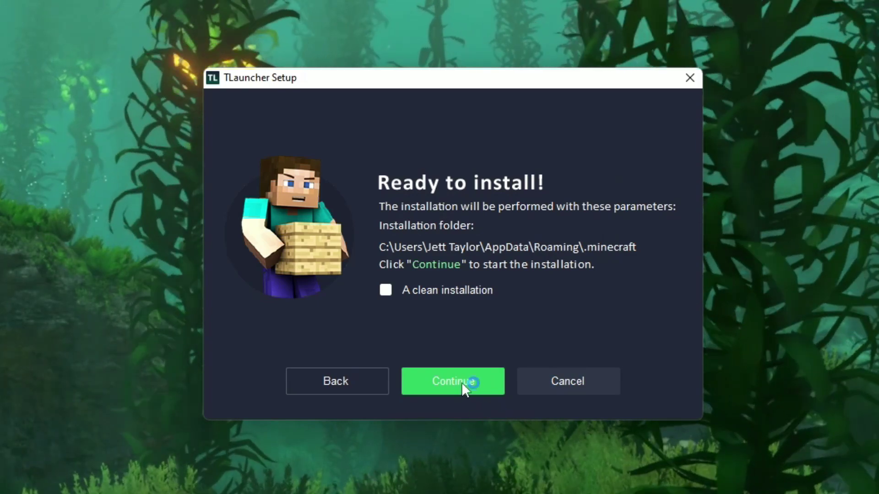
click(463, 386)
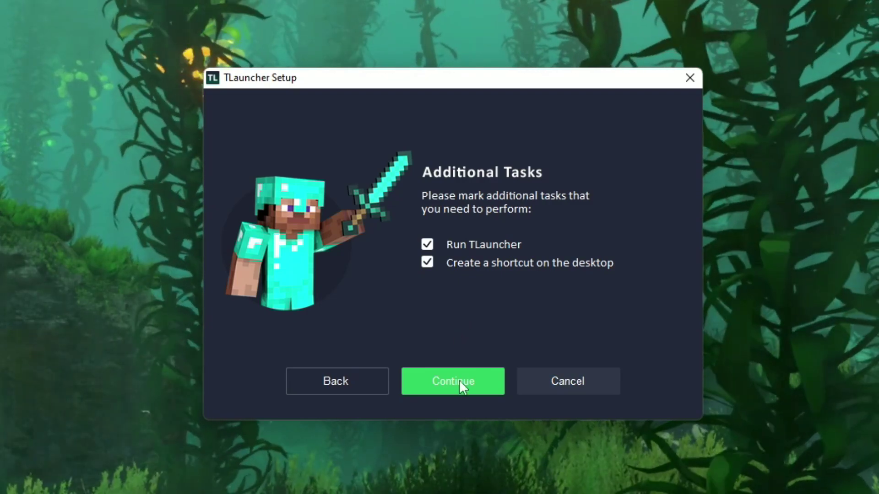
click(460, 383)
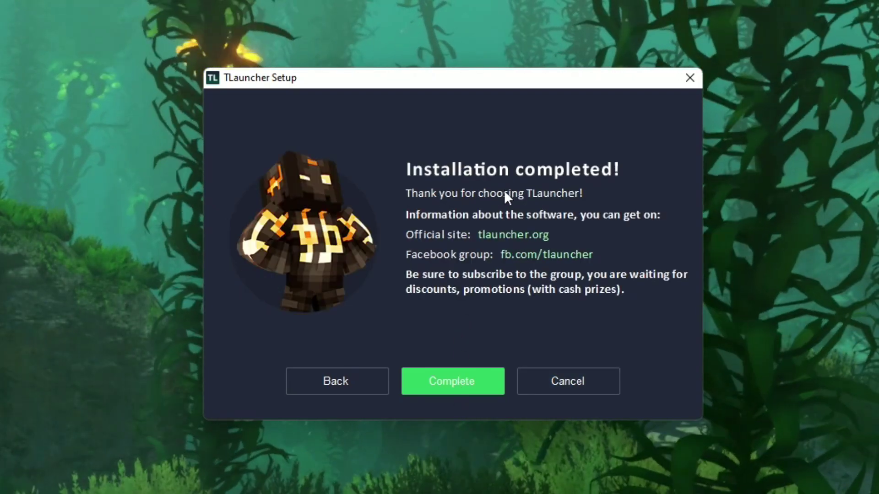
click(460, 384)
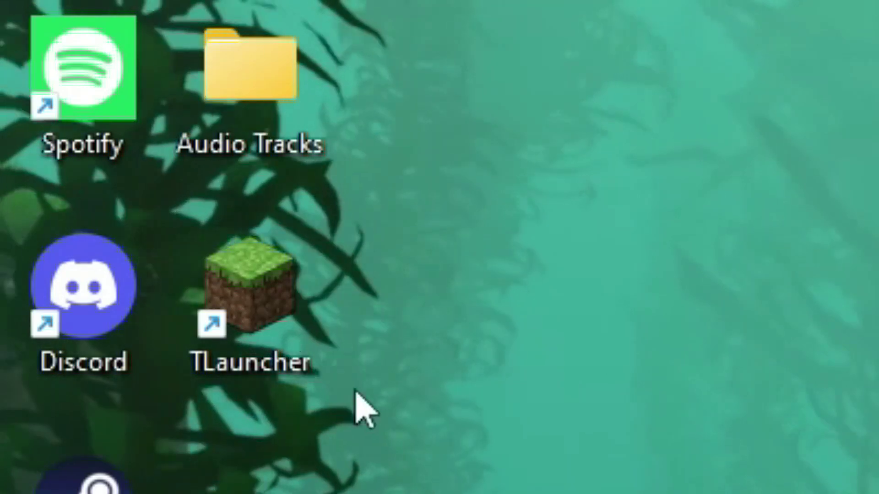
click(251, 293)
drag(251, 293, 309, 374)
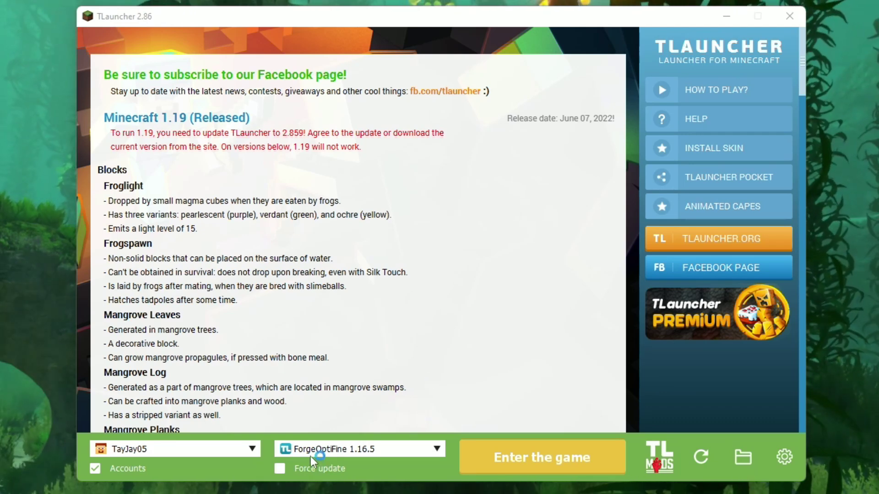
Step: Choose ForgeOptiFine 1.19 as the game version, install it and launch the game
click(438, 450)
scroll(381, 378, up, 10)
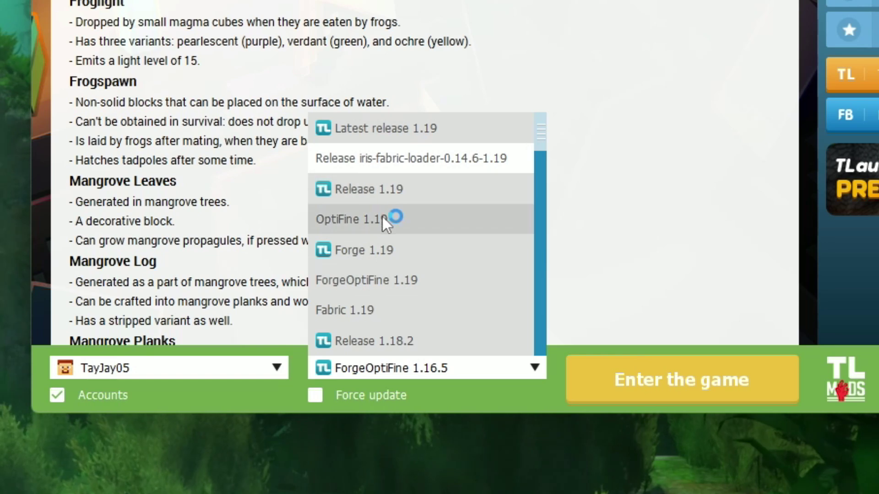
click(410, 282)
click(704, 390)
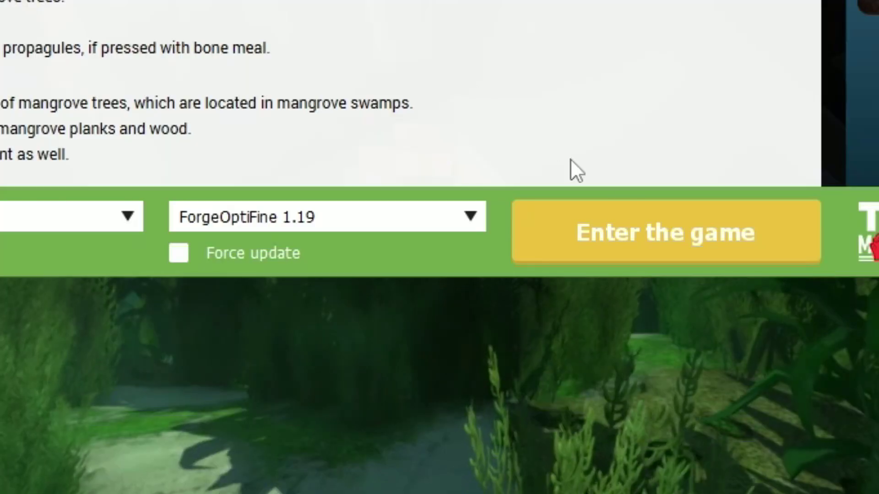
click(671, 230)
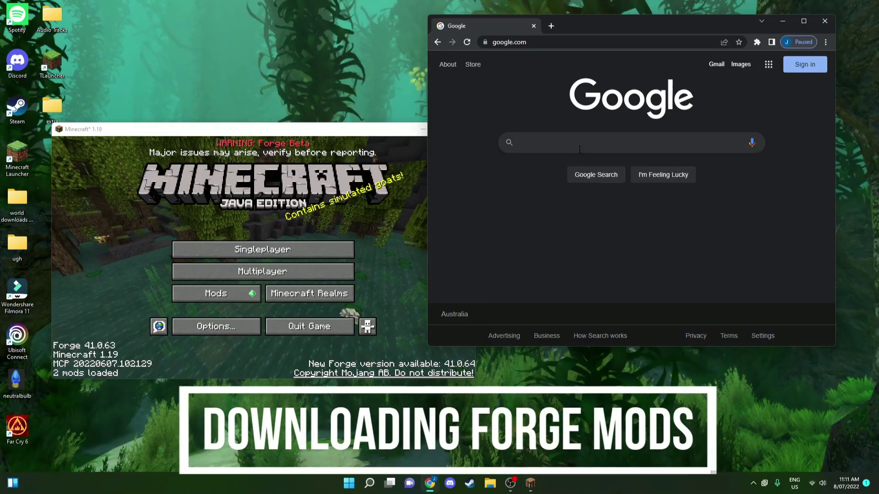
Step: Google 'curseforge' and open the CurseForge website from the results
click(580, 150)
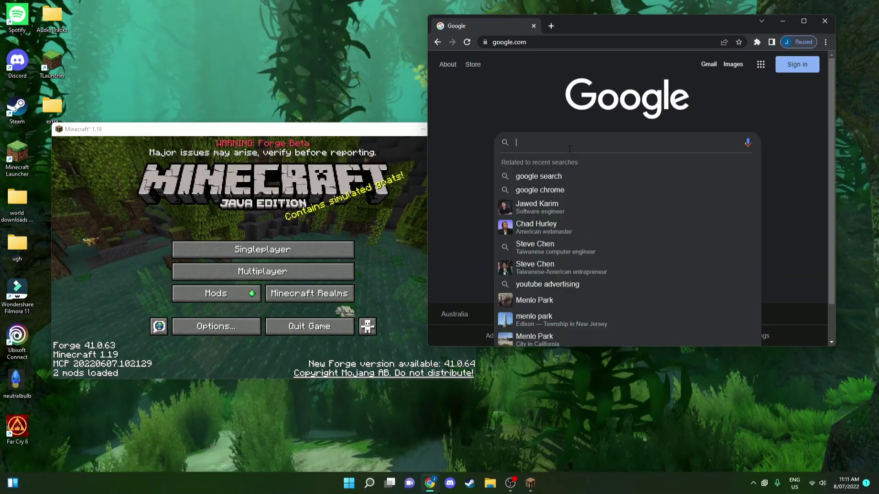
text(curseforge)
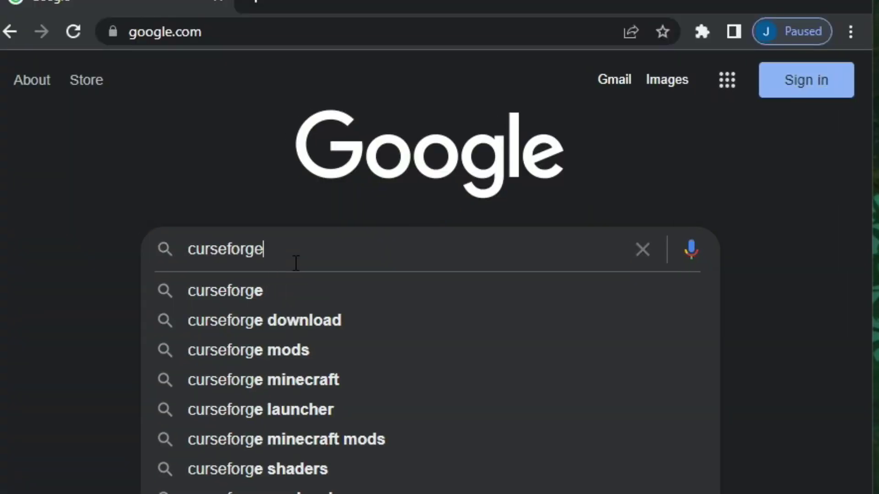
key(Return)
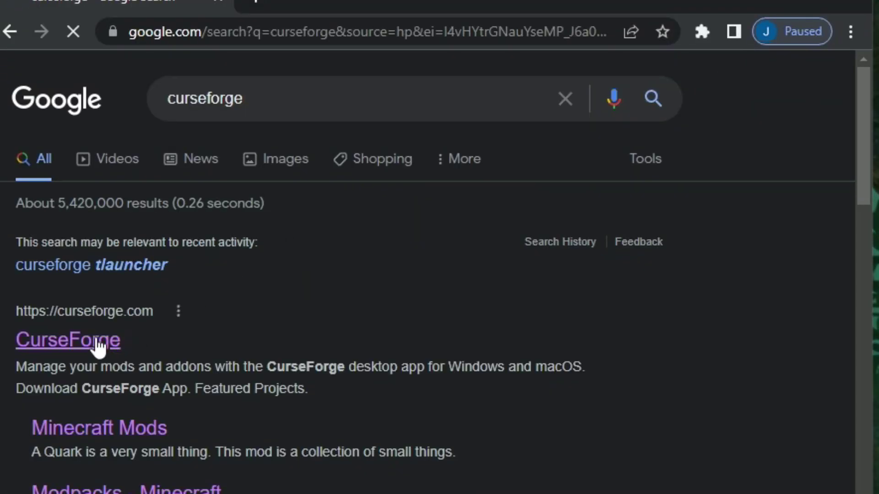
click(98, 345)
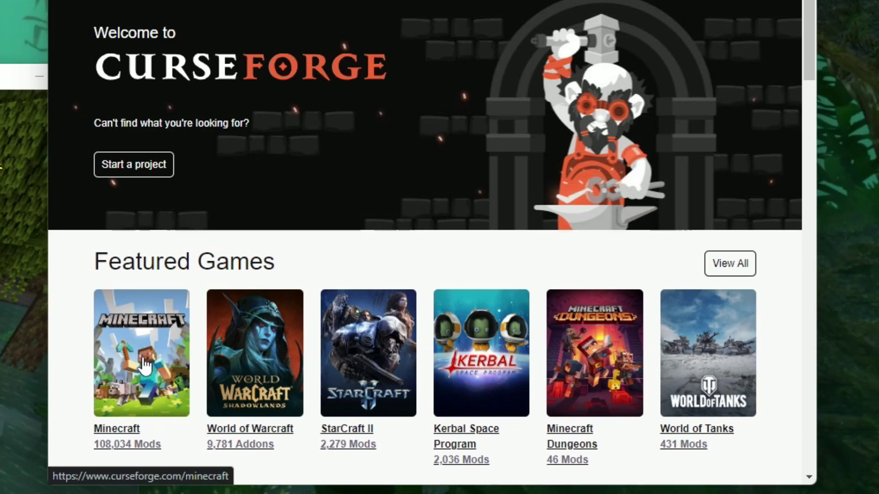
Step: Search CurseForge's Minecraft mods for 'biomes' and open the Biomes O' Plenty project page
click(141, 311)
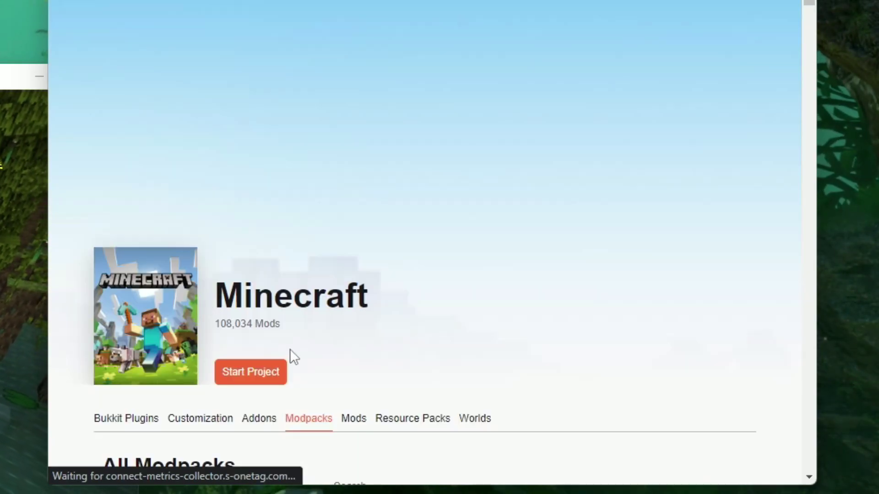
scroll(339, 401, down, 2)
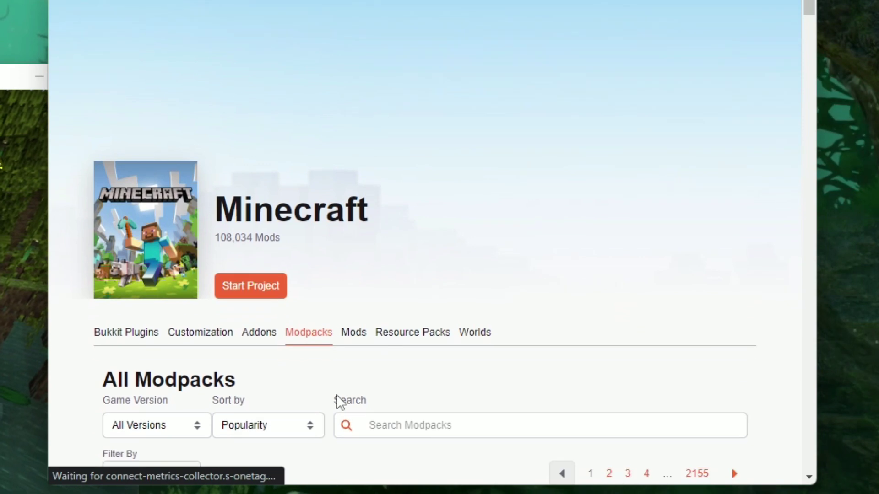
click(357, 333)
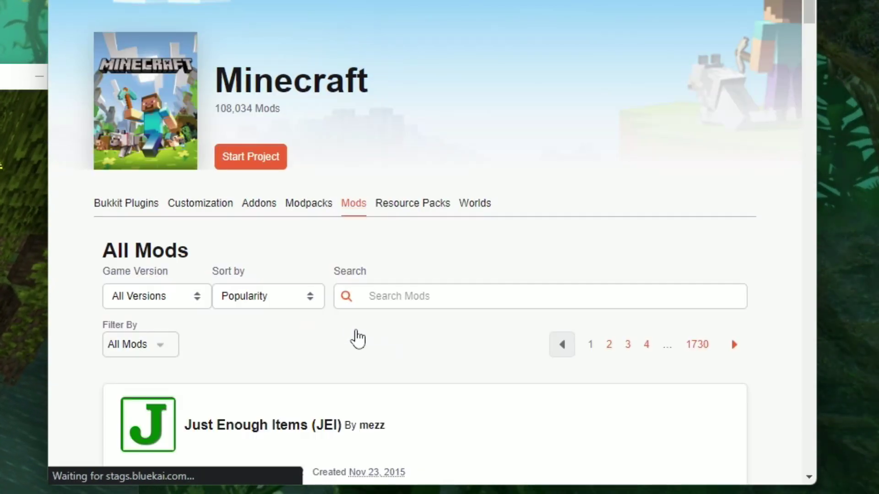
scroll(363, 321, up, 3)
scroll(409, 369, down, 3)
click(414, 253)
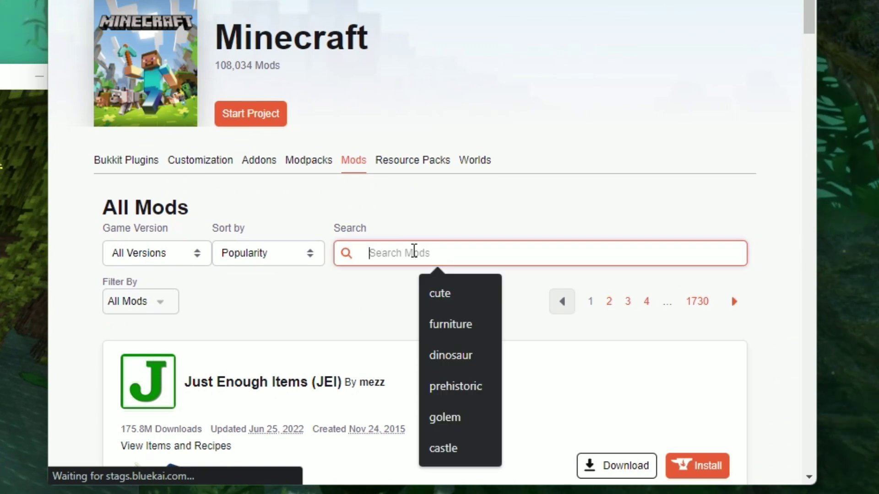
text(biom)
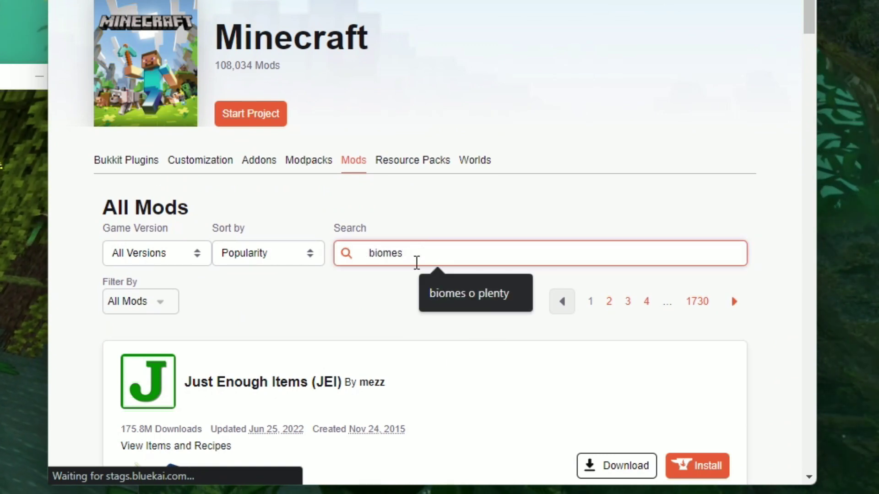
text(es)
click(437, 293)
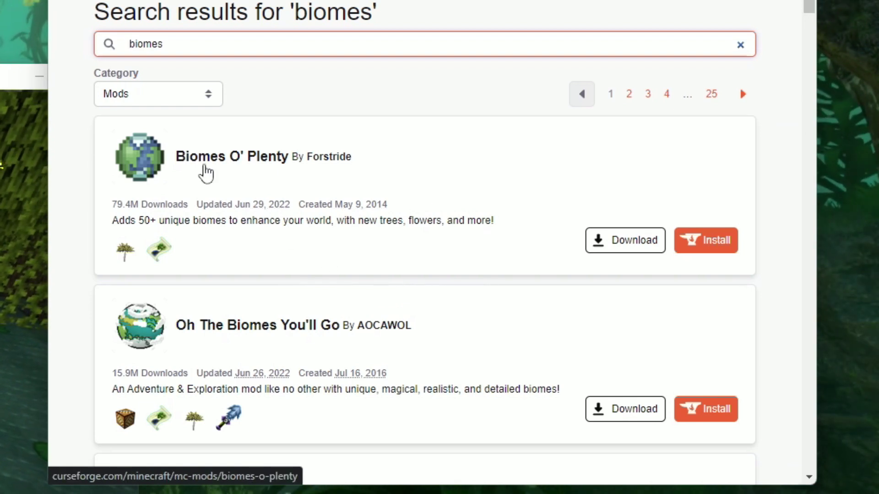
click(205, 166)
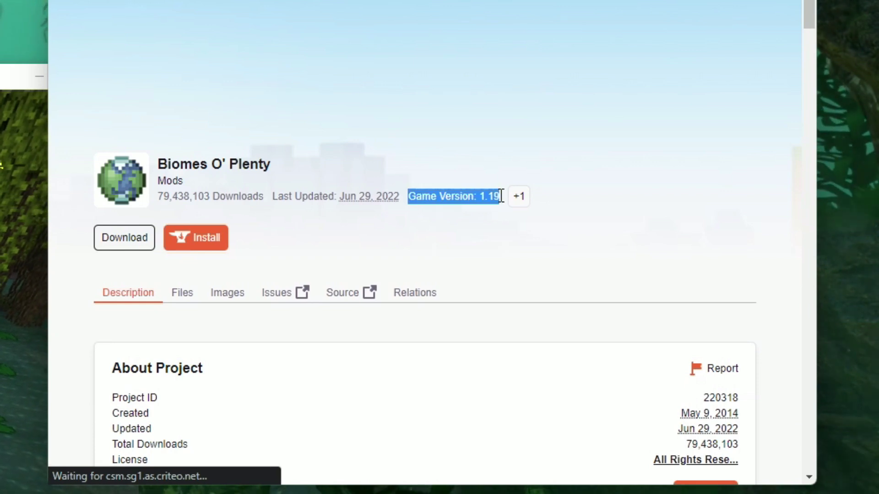
Step: Download the Biomes O' Plenty 1.19 jar from Recent Files and drop it on the desktop
scroll(536, 243, down, 15)
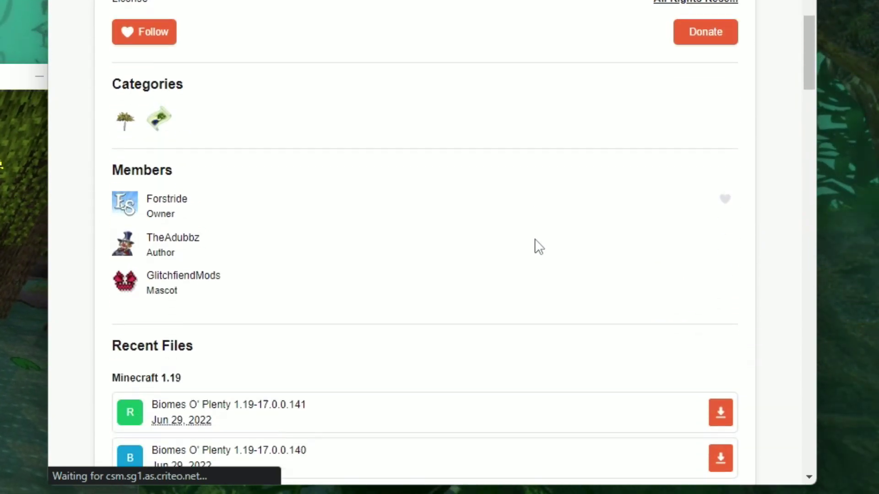
scroll(554, 259, down, 2)
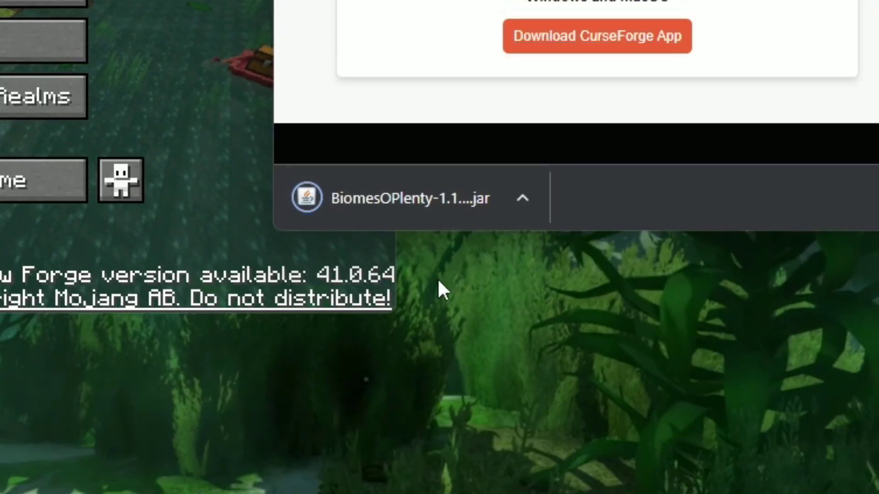
drag(438, 289, 520, 284)
drag(595, 341, 246, 401)
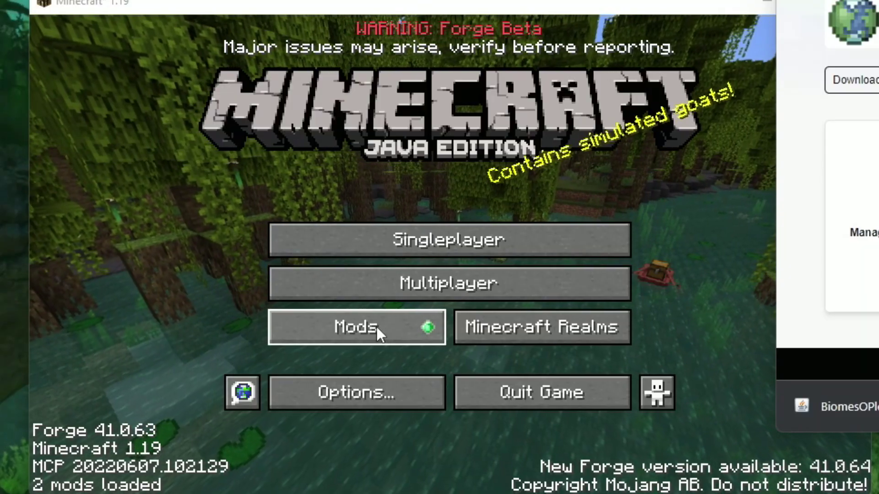
click(224, 296)
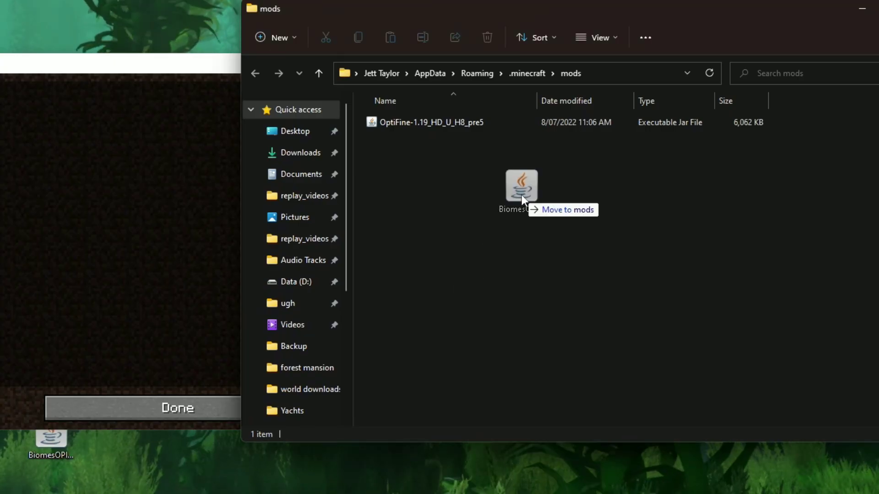
Step: Move the Biomes O' Plenty jar into the mods folder, then restart Minecraft from TLauncher
drag(522, 195, 523, 195)
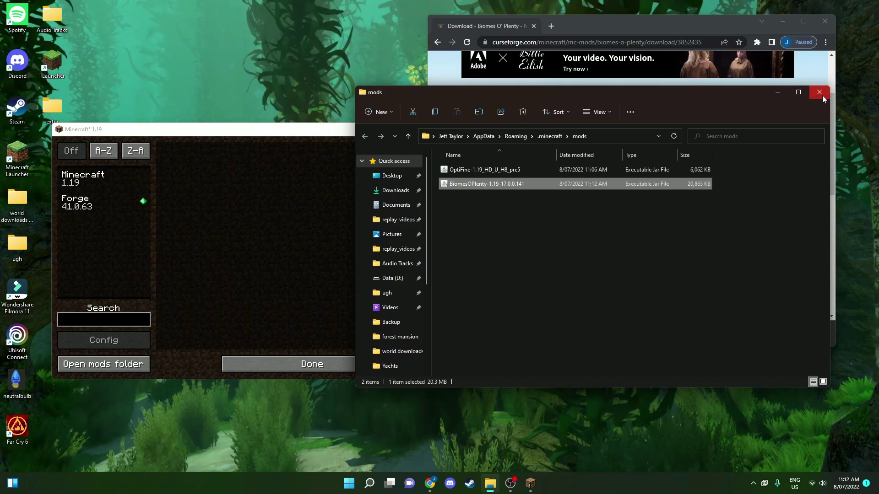
click(878, 8)
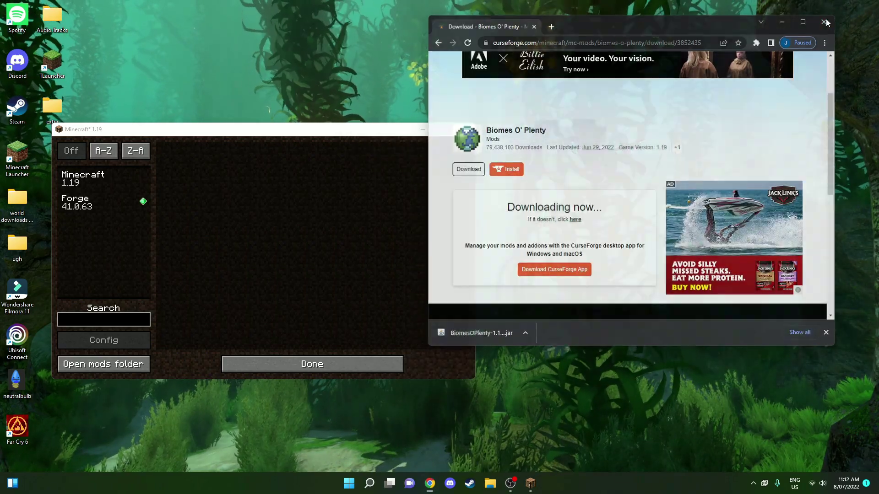
click(825, 22)
click(320, 363)
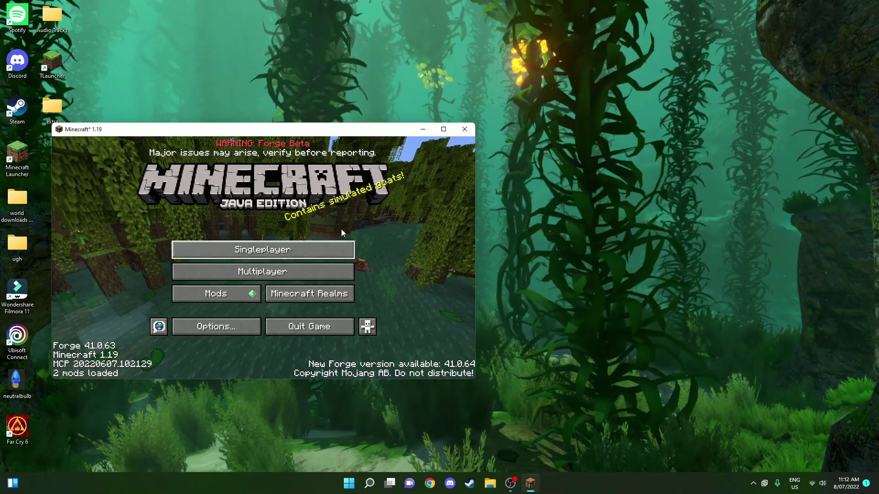
drag(394, 129, 568, 115)
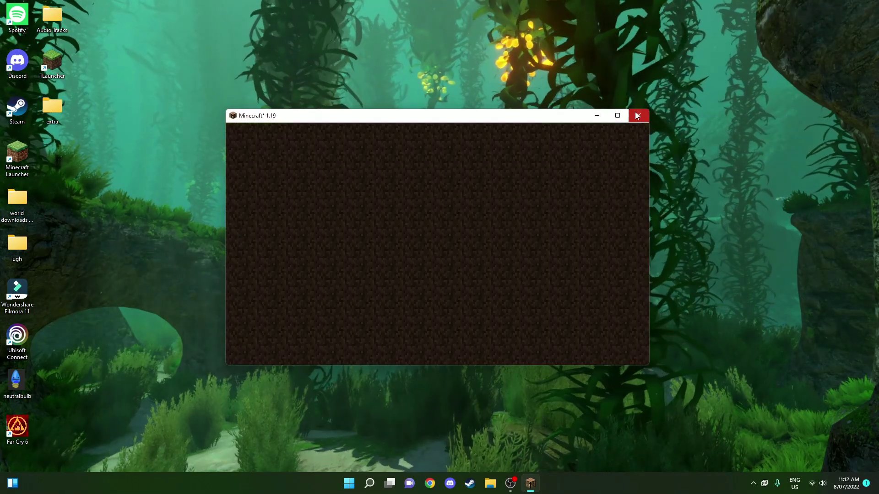
click(637, 115)
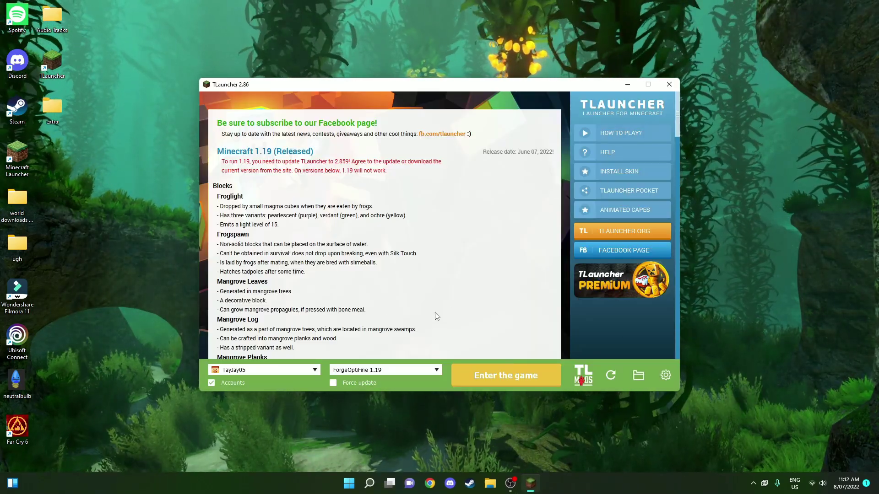
click(508, 374)
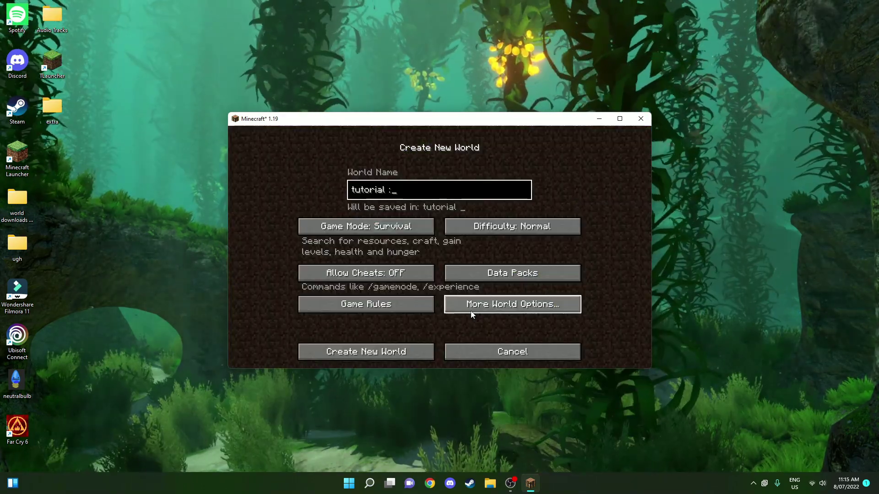
Step: Name the new world 'tutorial :D', set its game mode to Creative and create it
text(D)
click(408, 229)
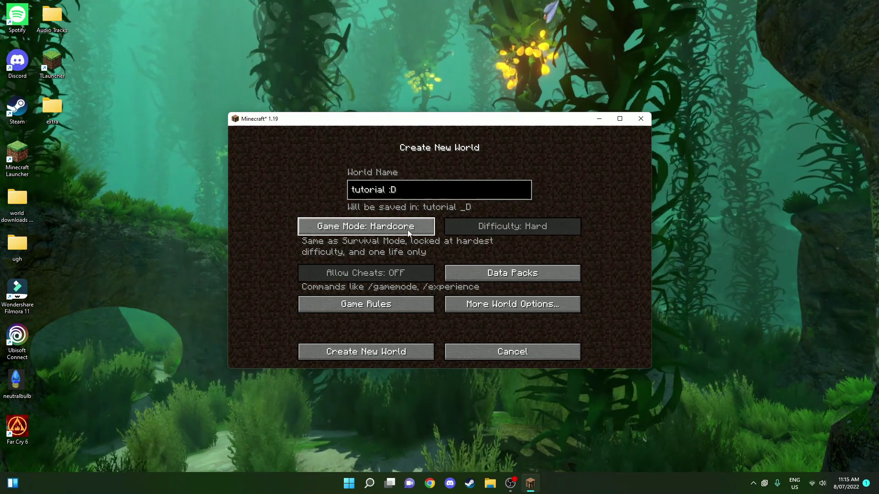
click(408, 230)
click(402, 351)
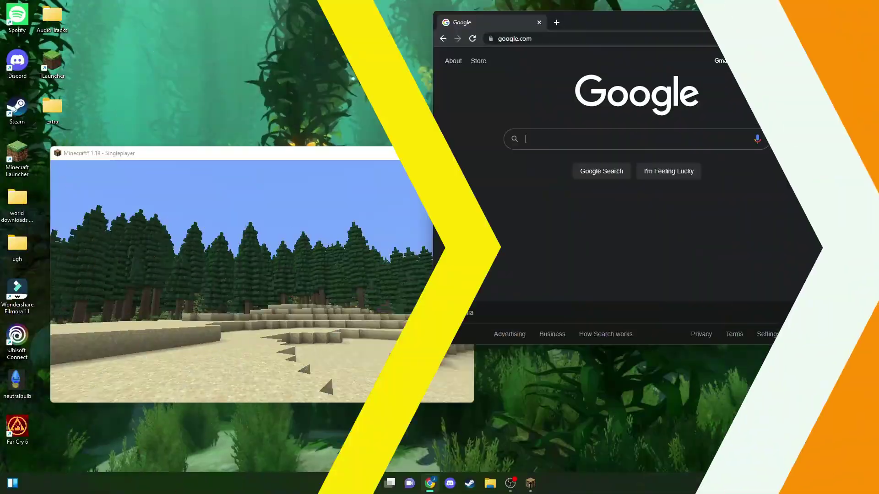
Step: Search 'bsl shaders 1.19' and download the [1.19.x] BSL Shaders zip from resourcepack.net
text(bsl)
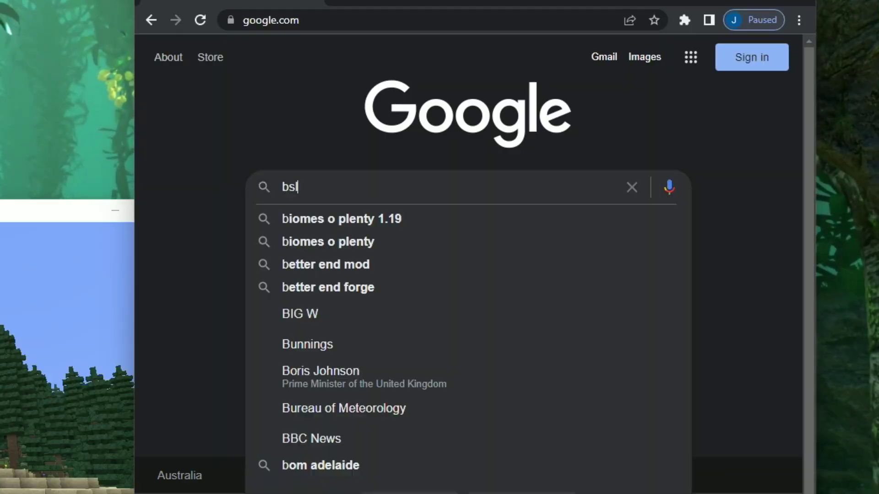
text( sha)
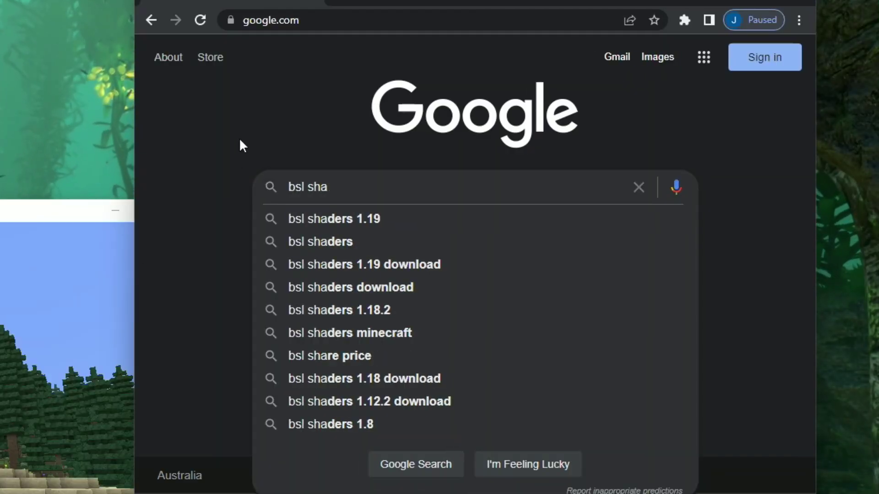
click(350, 219)
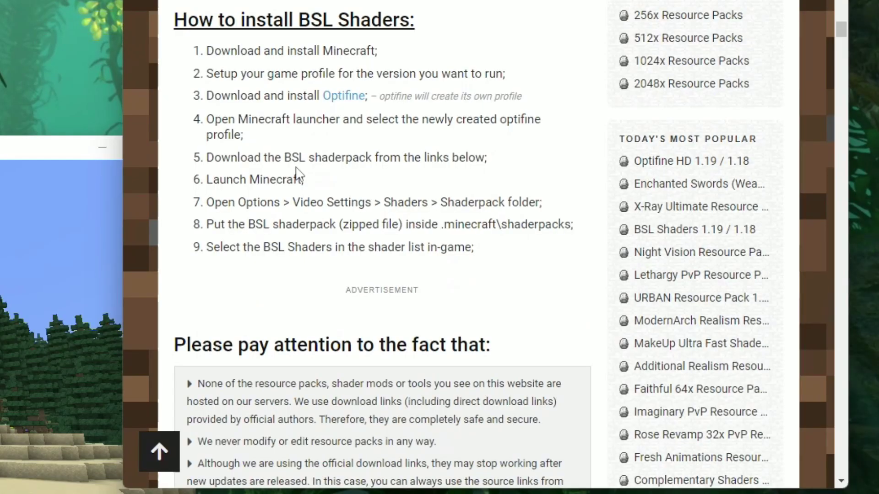
scroll(295, 174, down, 10)
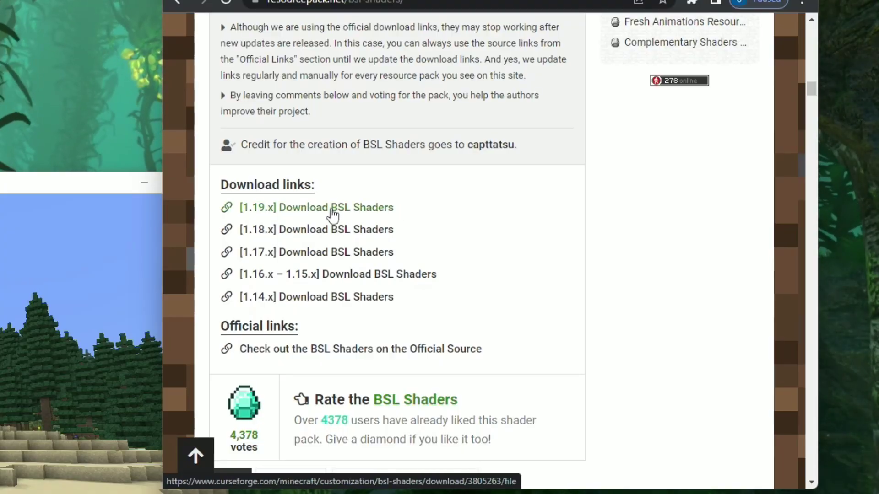
click(331, 209)
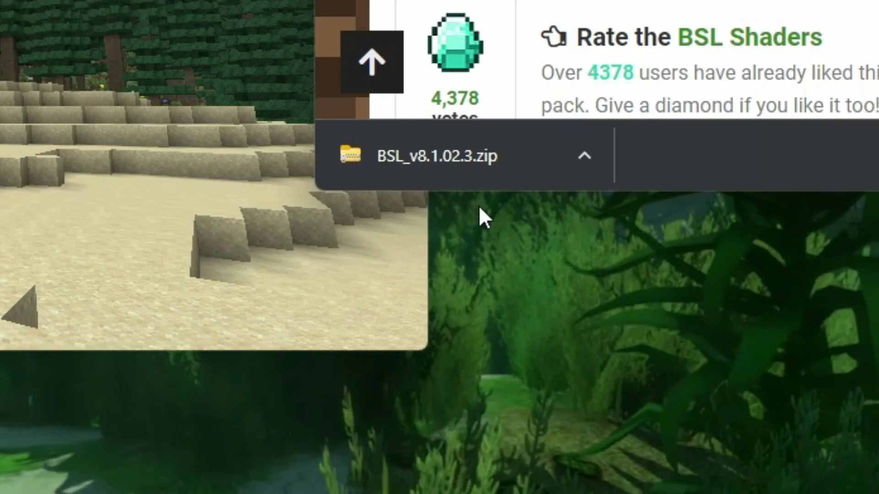
Step: Place the BSL zip on the desktop and open Minecraft's Shaders page under Options > Video Settings
drag(222, 471, 313, 493)
drag(573, 357, 573, 356)
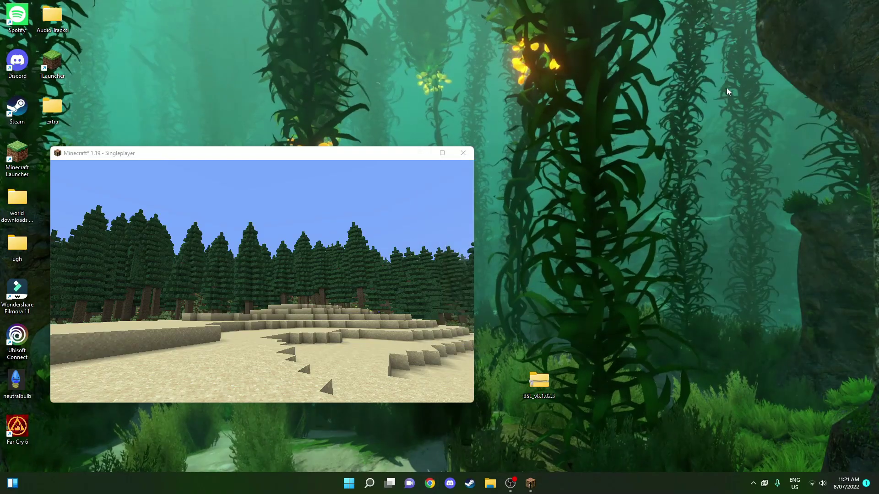
key(Escape)
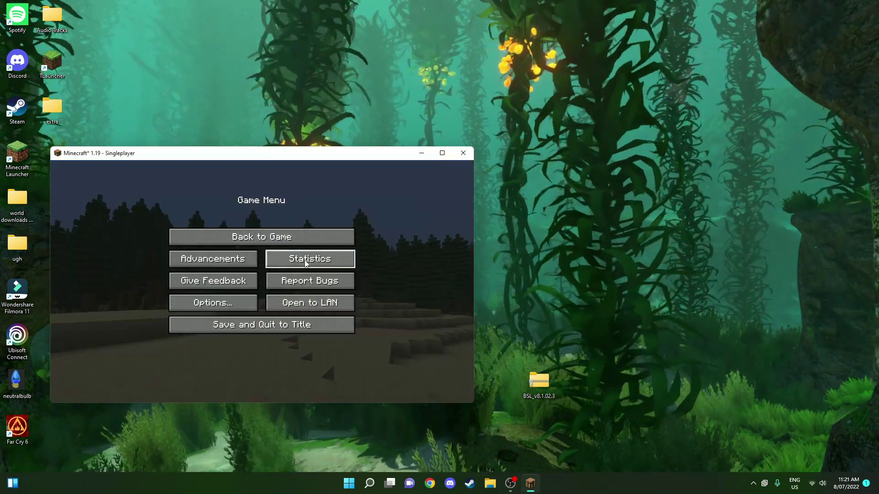
click(225, 304)
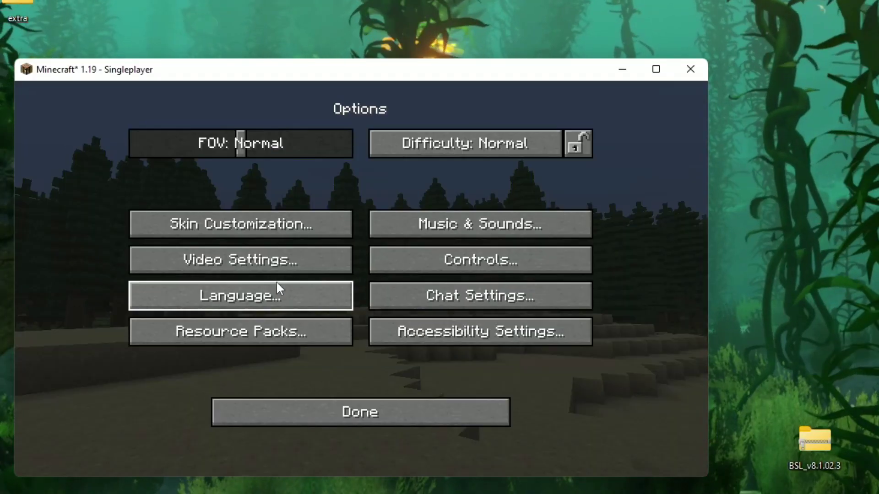
click(276, 264)
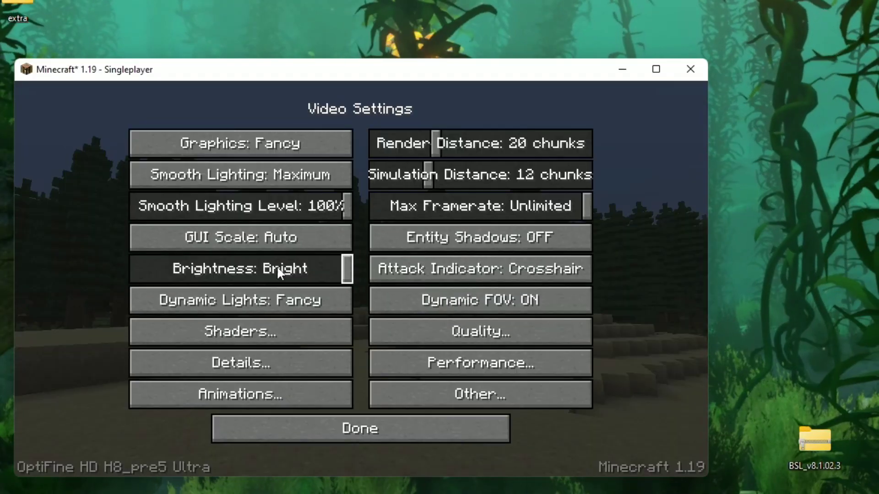
click(267, 331)
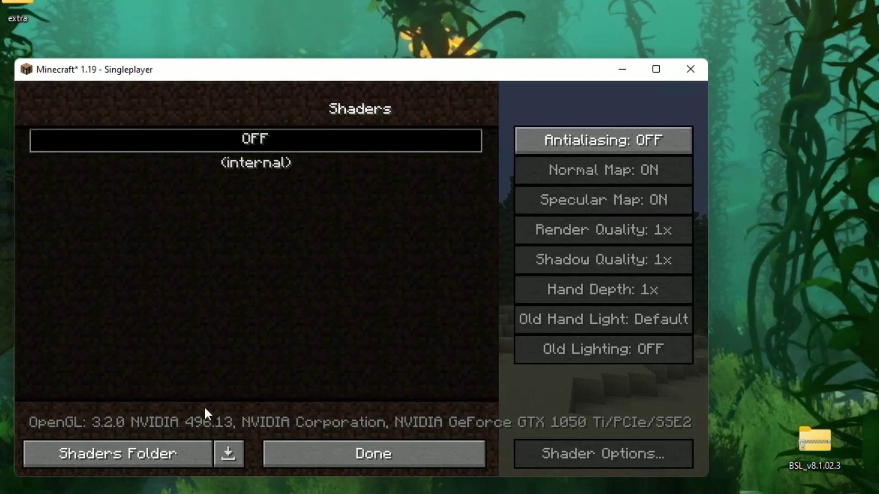
Step: Move BSL_v8.1.02.3.zip into the shaderpacks folder so it appears in the shader list
click(176, 447)
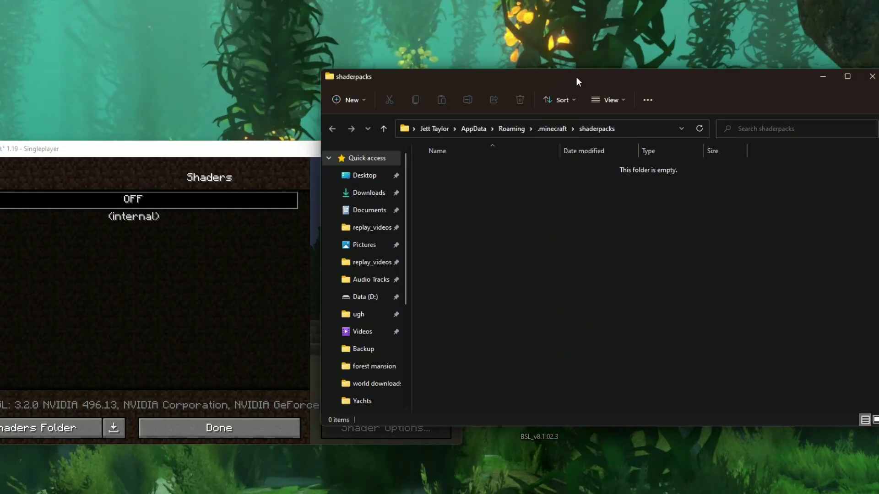
drag(576, 78, 456, 13)
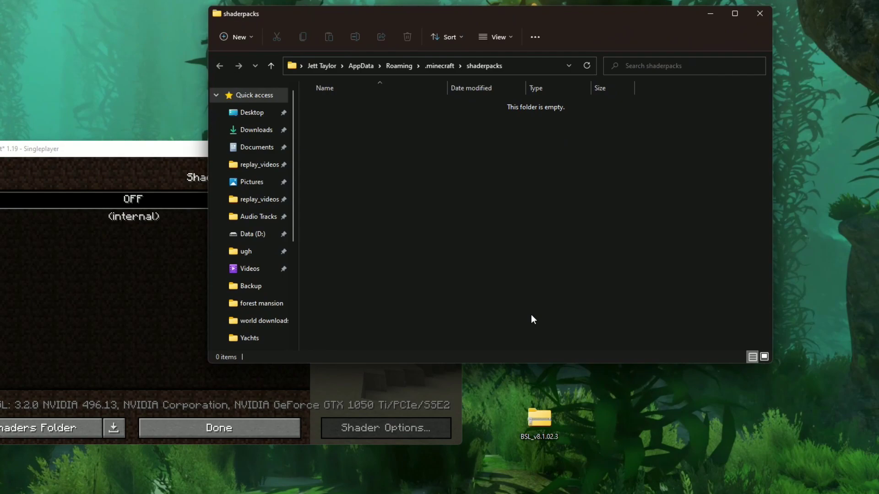
drag(538, 417, 416, 182)
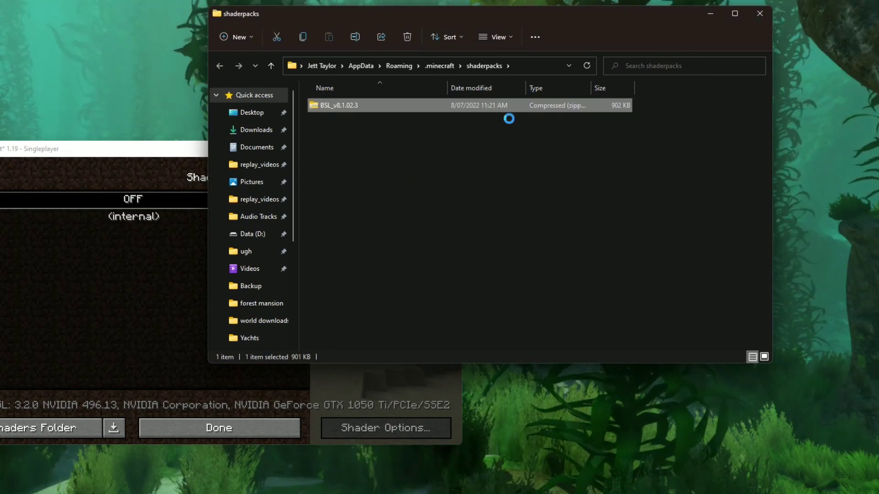
click(760, 14)
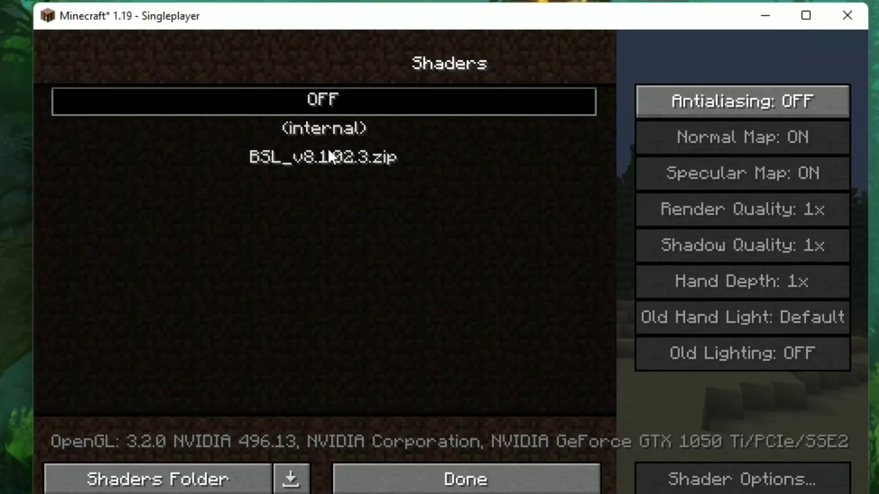
Step: Select the BSL_v8.1.02.3.zip shader pack from the Shaders list
click(329, 152)
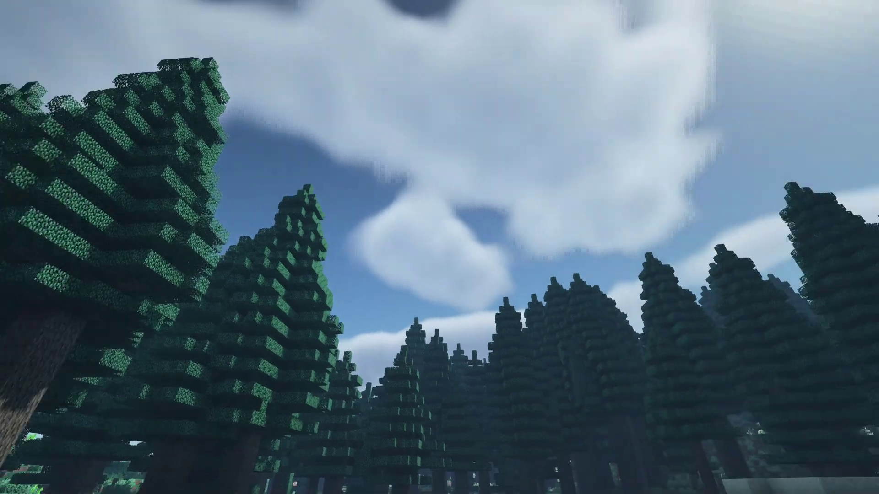